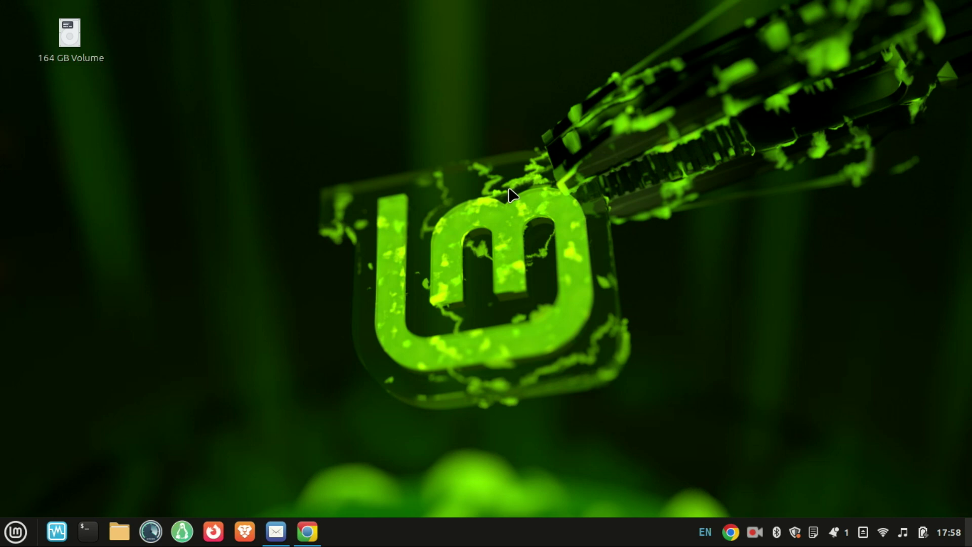
In a maximized Terminal, run sudo apt update and sudo apt upgrade to install libsqlite3-0.
{"action": "left_click", "coordinate": [86, 530]}
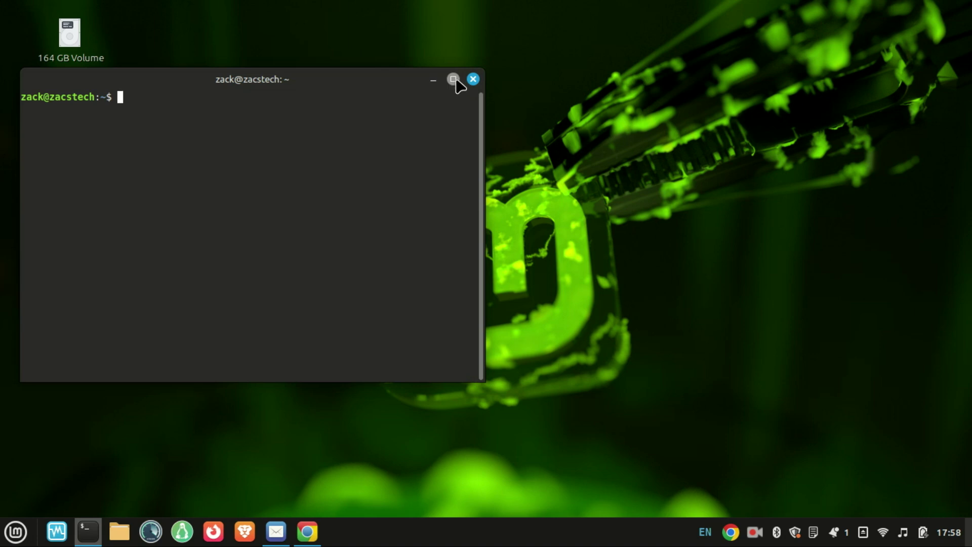
{"action": "left_click", "coordinate": [453, 79]}
{"action": "type", "text": "sd"}
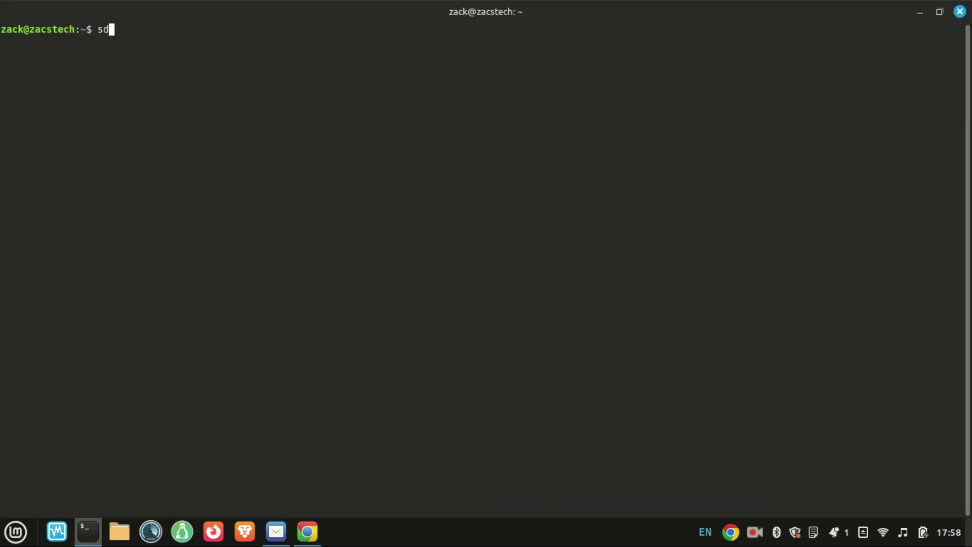
{"action": "key", "text": "BackSpace"}
{"action": "type", "text": "udo "}
{"action": "type", "text": "apt up"}
{"action": "type", "text": "date"}
{"action": "key", "text": "Return"}
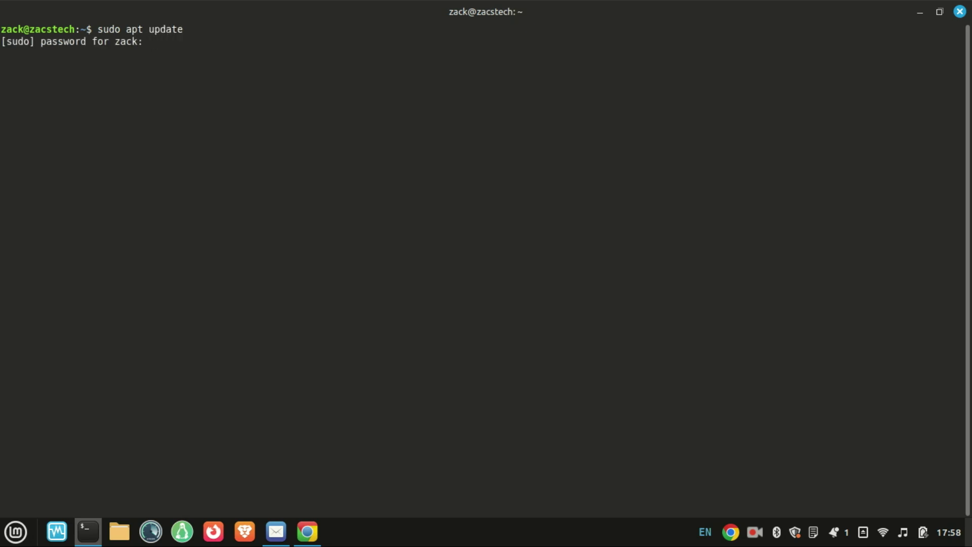
{"action": "type", "text": "********"}
{"action": "type", "text": "*"}
{"action": "key", "text": "Return"}
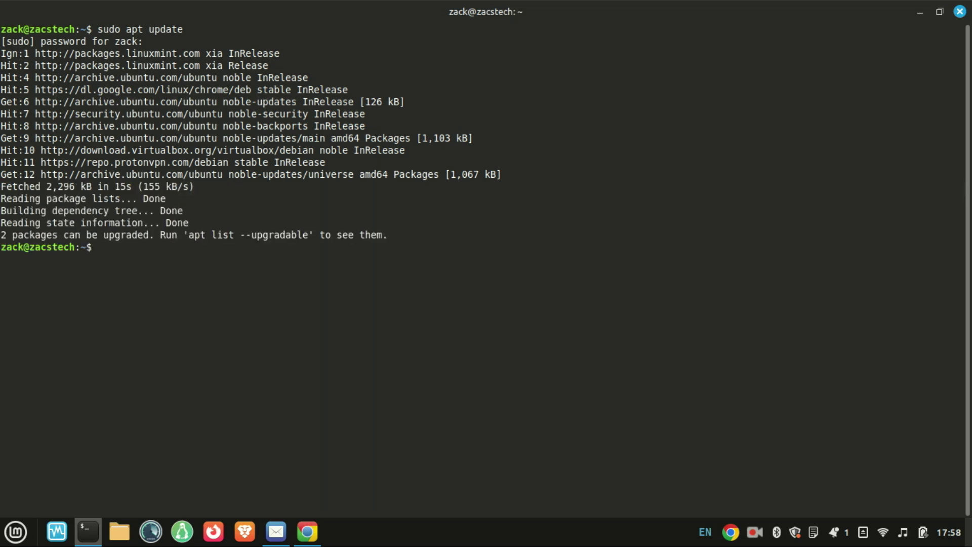
{"action": "type", "text": "sudo a"}
{"action": "type", "text": "pt upgr"}
{"action": "type", "text": "ad"}
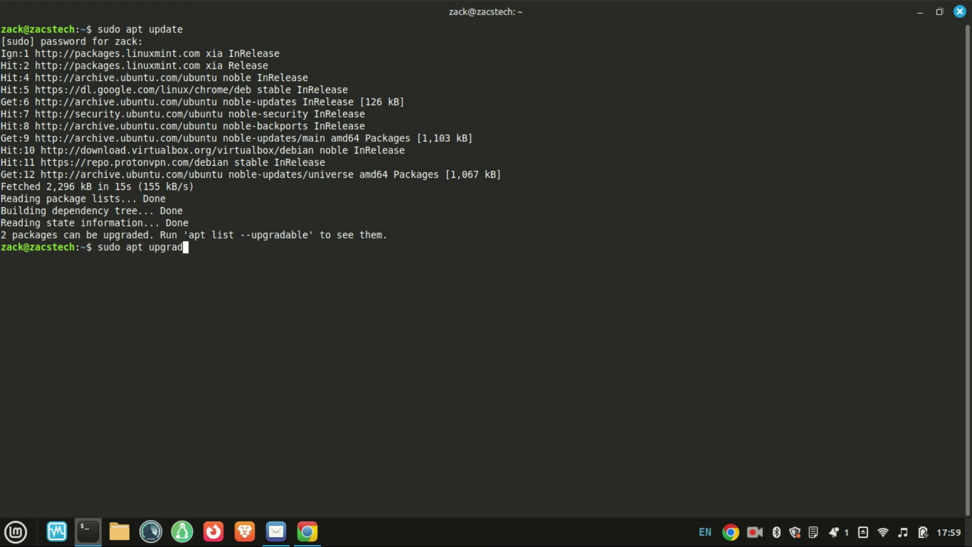
{"action": "type", "text": "e"}
{"action": "key", "text": "Return"}
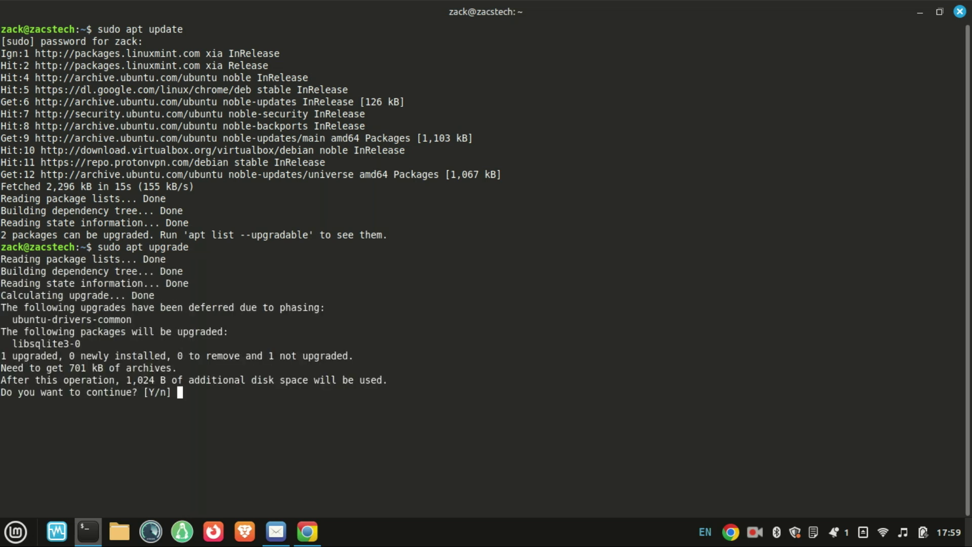
{"action": "type", "text": "y"}
{"action": "key", "text": "Return"}
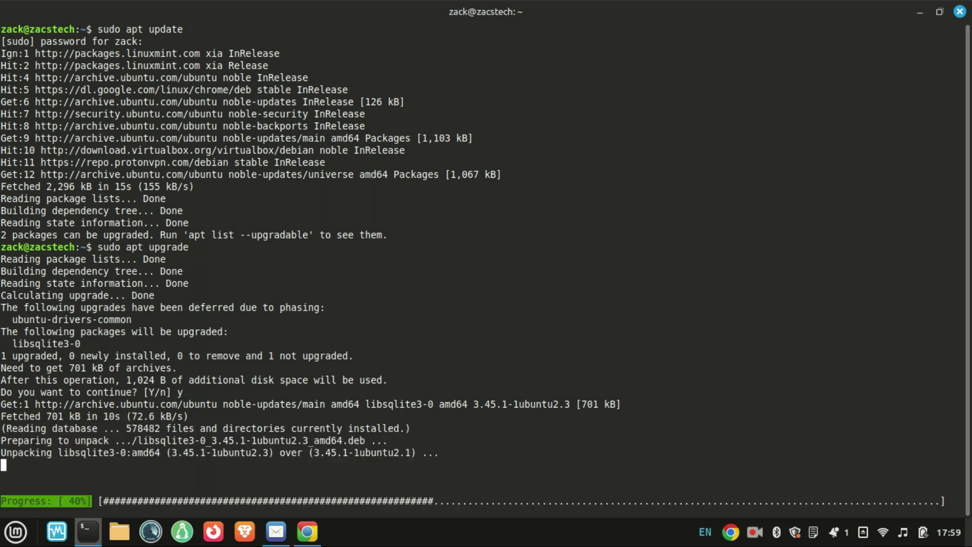
{"action": "type", "text": "c"}
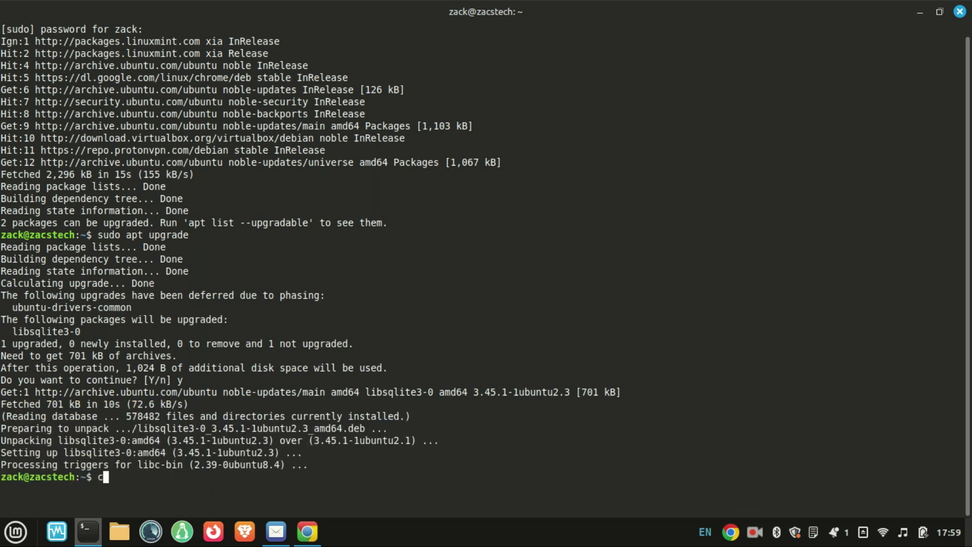
{"action": "type", "text": "lear"}
Clear the screen and add the ppa:danielrichter2007/grub-customizer repository.
{"action": "key", "text": "Return"}
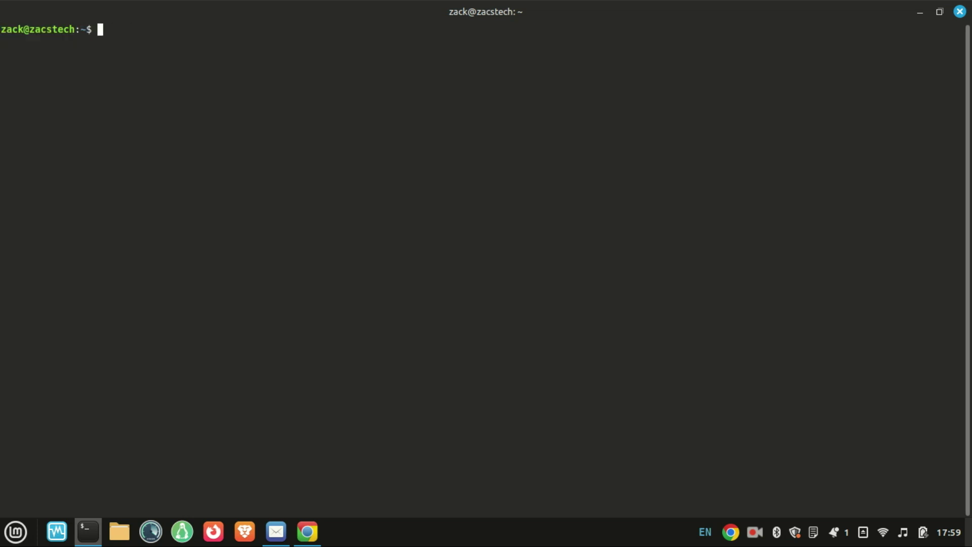
{"action": "type", "text": "sudo add-apt-repository ppa:danielrichter2007/grub-customizer"}
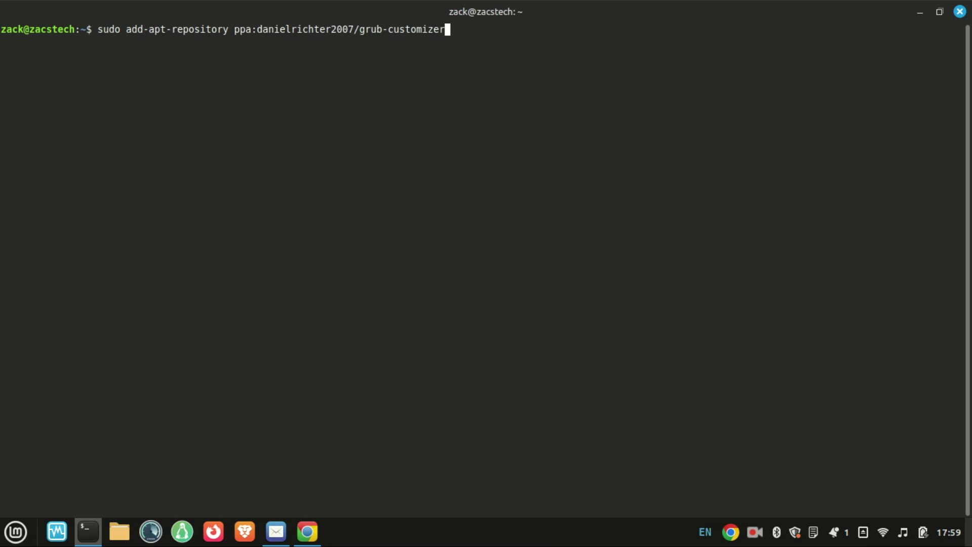
{"action": "key", "text": "Return"}
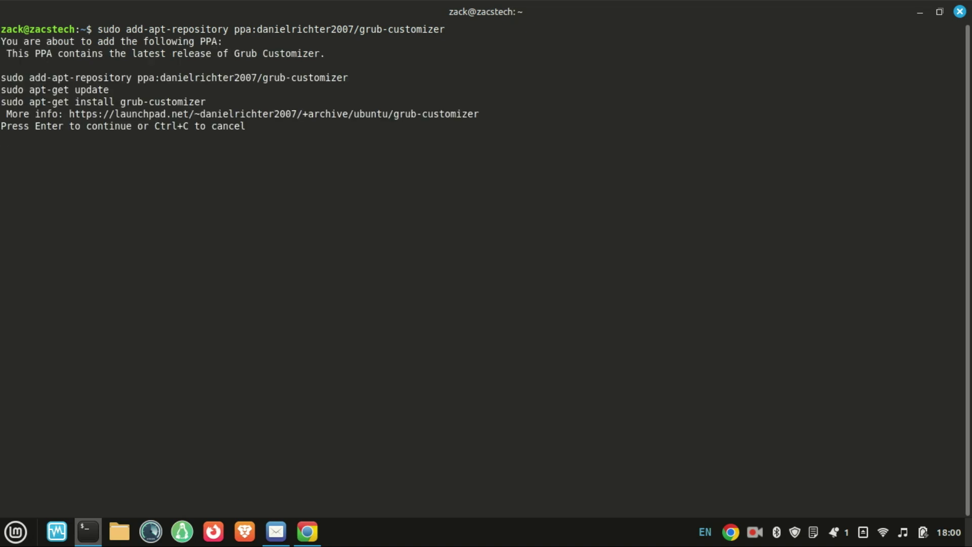
{"action": "key", "text": "Return"}
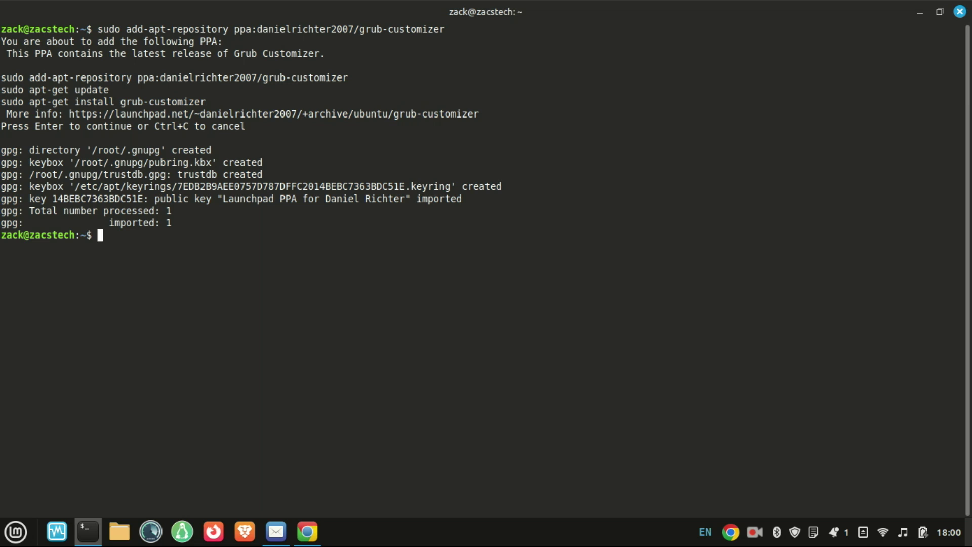
{"action": "type", "text": "sudo "}
{"action": "type", "text": "apt u"}
{"action": "type", "text": "pdate"}
Refresh the package lists with sudo apt update, then clear the screen.
{"action": "key", "text": "Return"}
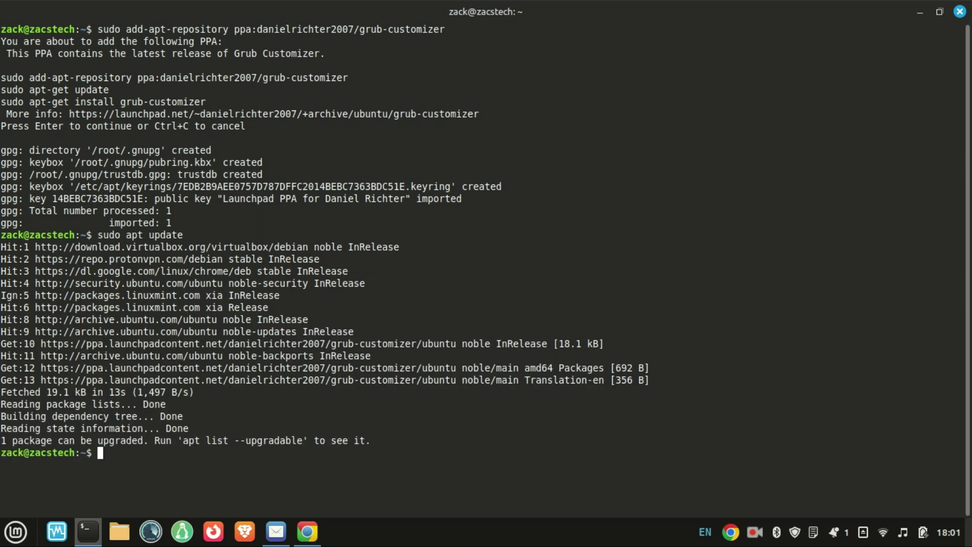
{"action": "type", "text": "cl"}
{"action": "type", "text": "ear'"}
{"action": "key", "text": "BackSpace"}
{"action": "key", "text": "Return"}
Run sudo apt install grub-customizer, confirm with y, then clear the screen.
{"action": "type", "text": "sudo apt install grub-customizer"}
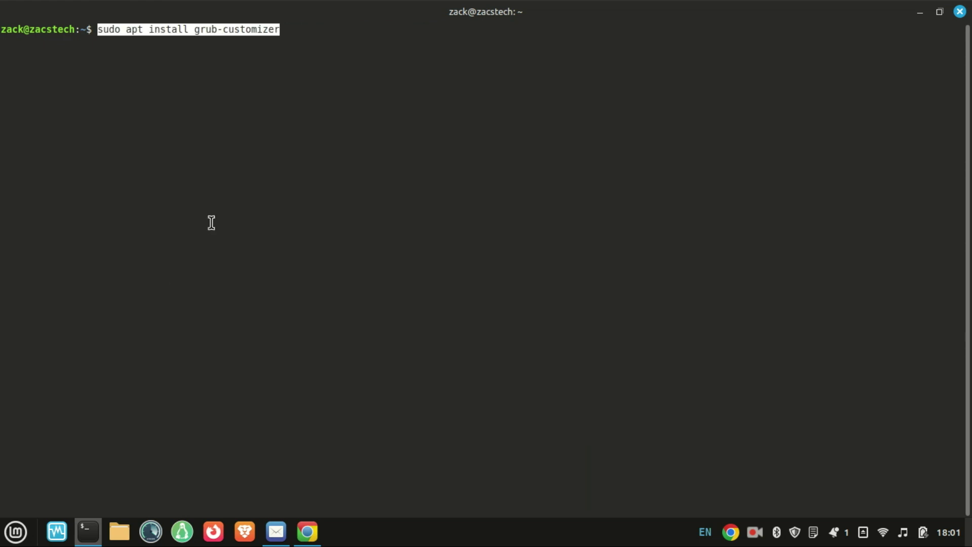
{"action": "key", "text": "Right"}
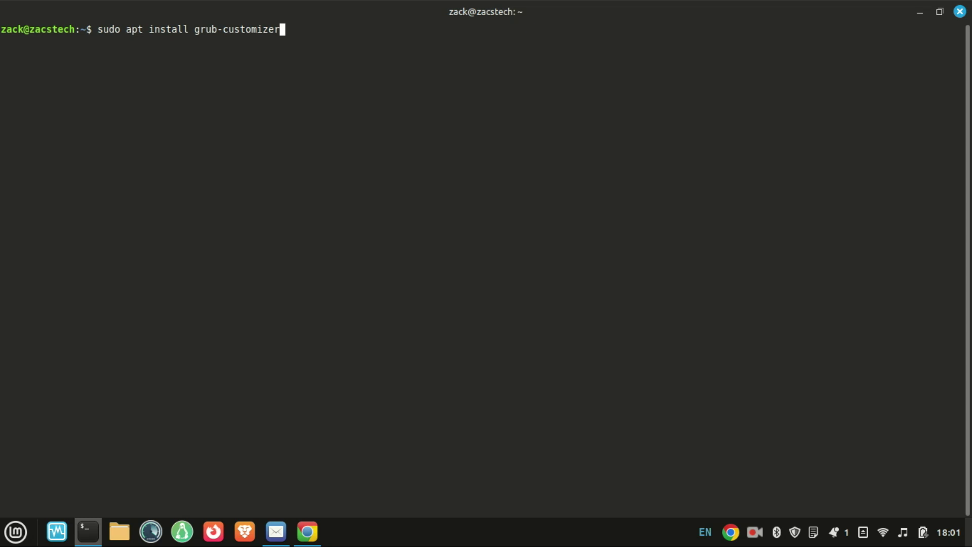
{"action": "key", "text": "Return"}
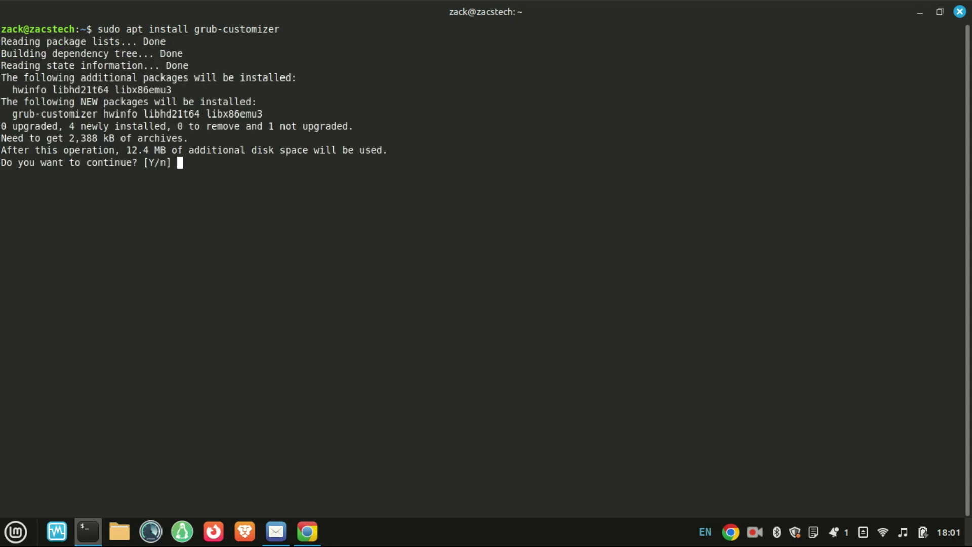
{"action": "type", "text": "y"}
{"action": "key", "text": "Return"}
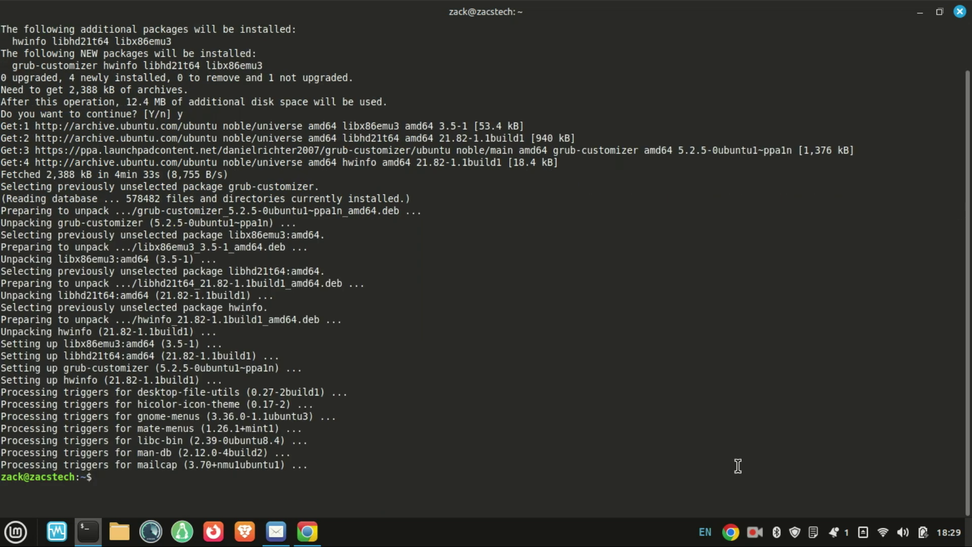
{"action": "type", "text": "clear"}
{"action": "key", "text": "Return"}
Search 'grub' in the Mint menu, launch Grub Customizer and authenticate with the password.
{"action": "left_click", "coordinate": [16, 532]}
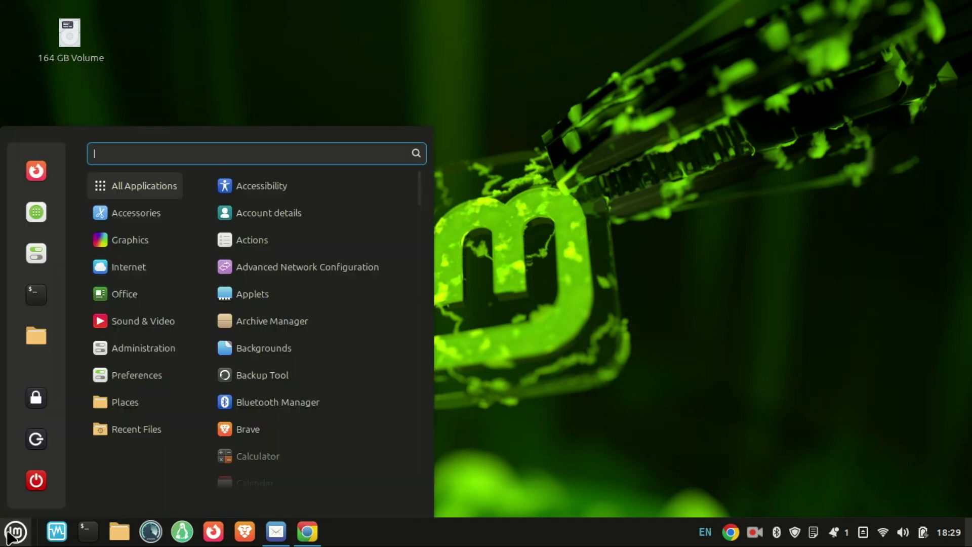
{"action": "type", "text": "gr"}
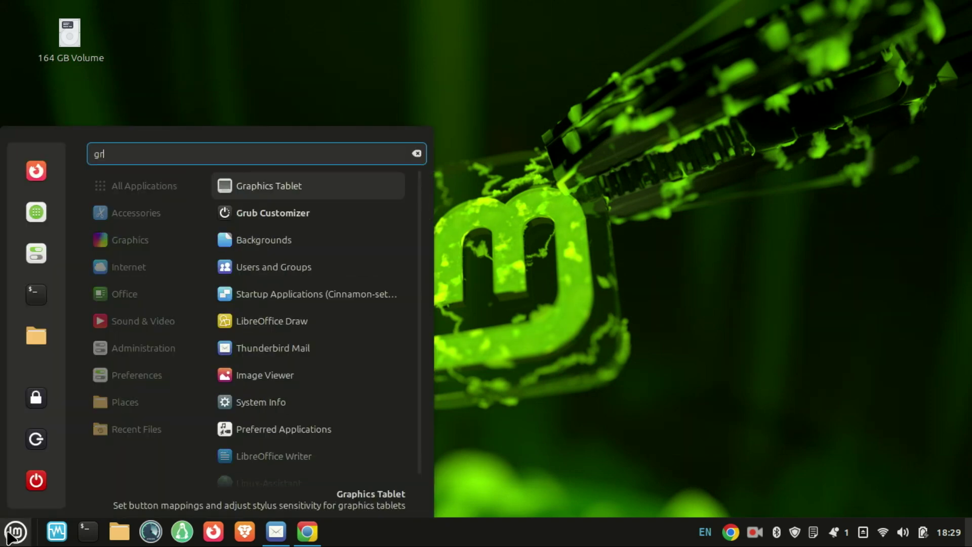
{"action": "type", "text": "ubl"}
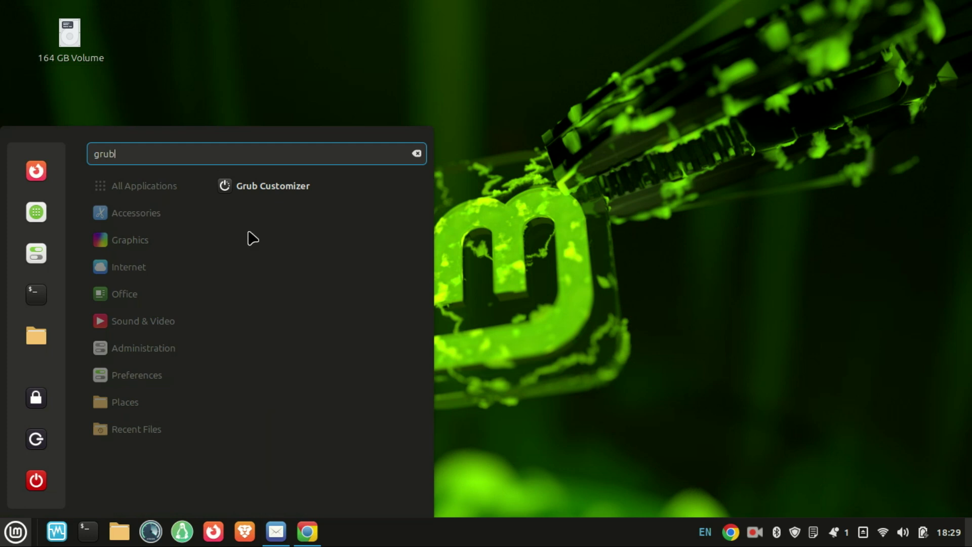
{"action": "left_click", "coordinate": [298, 193]}
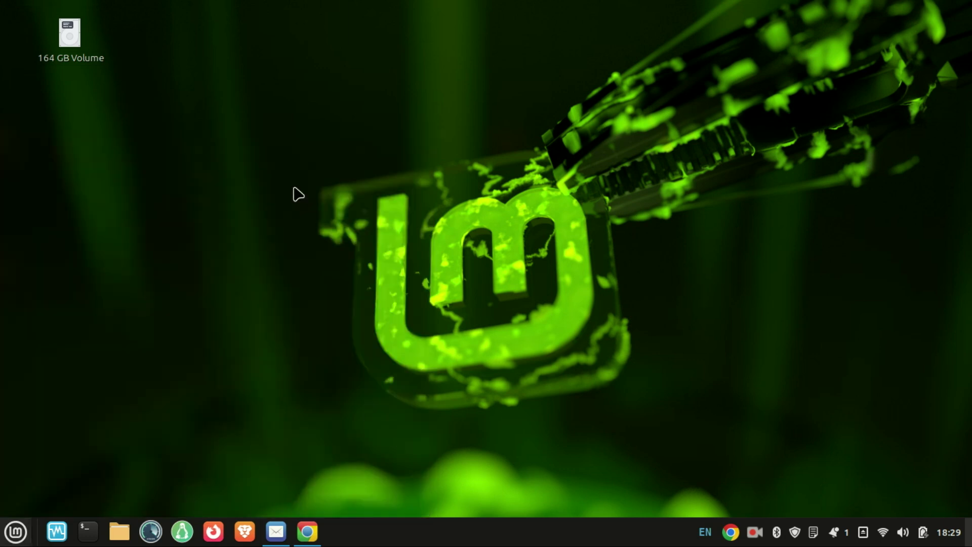
{"action": "type", "text": "•"}
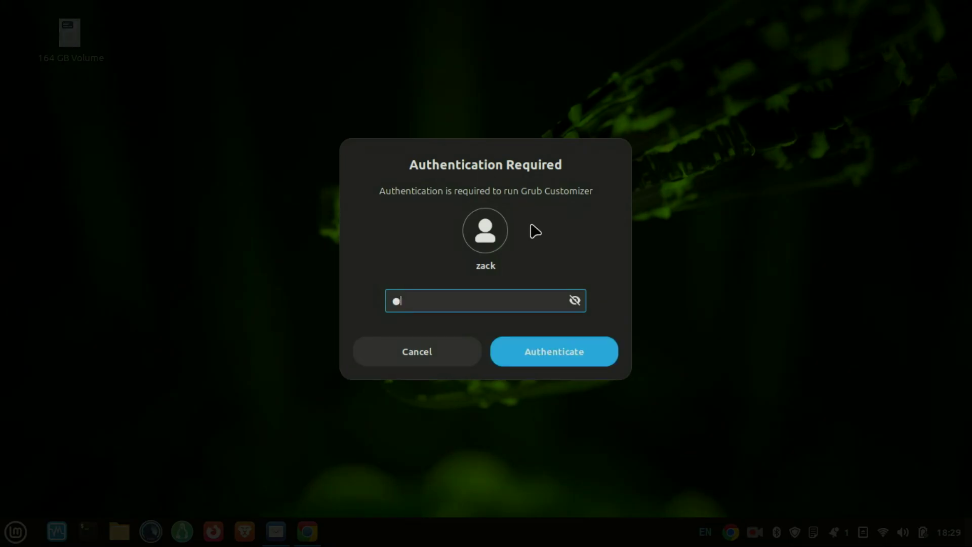
{"action": "type", "text": "•••••••"}
{"action": "type", "text": "•"}
{"action": "key", "text": "Return"}
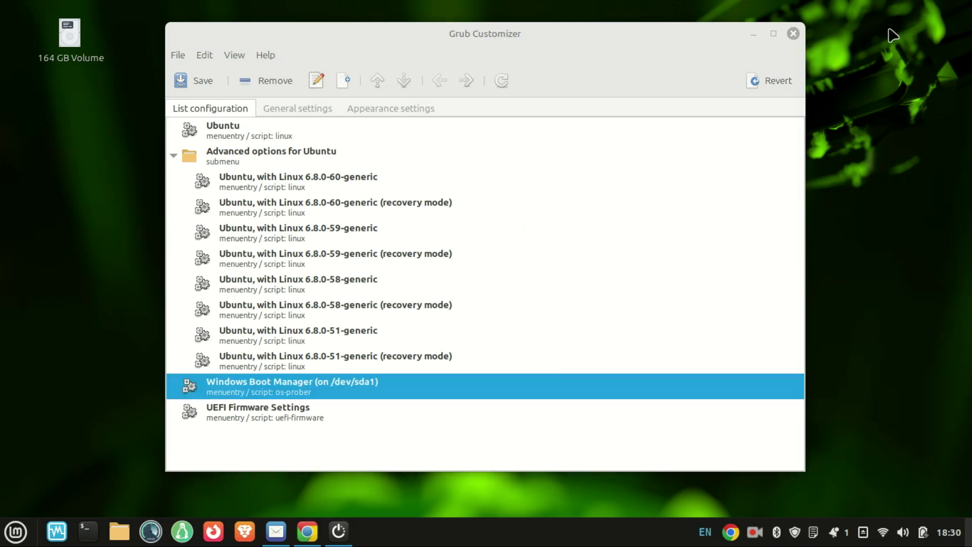
{"action": "left_click", "coordinate": [309, 393]}
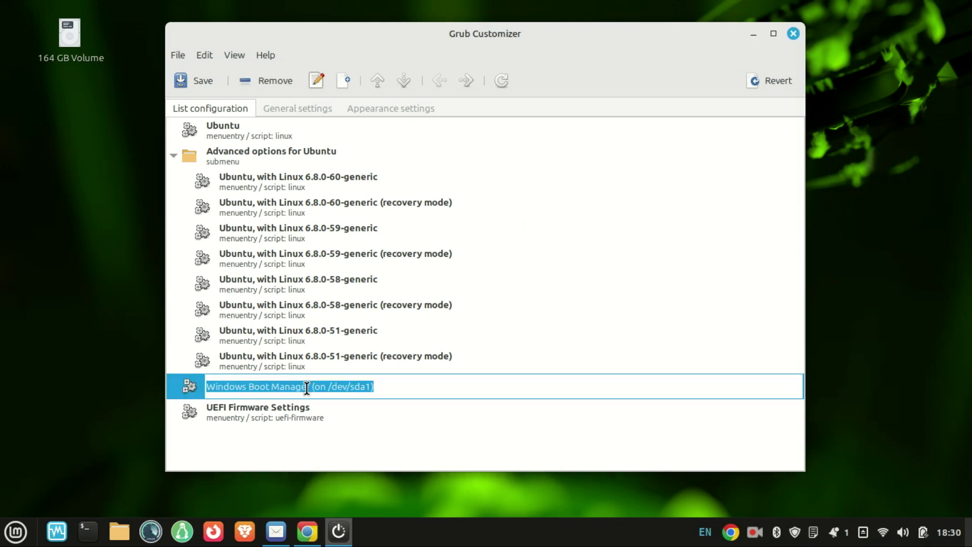
{"action": "key", "text": "Escape"}
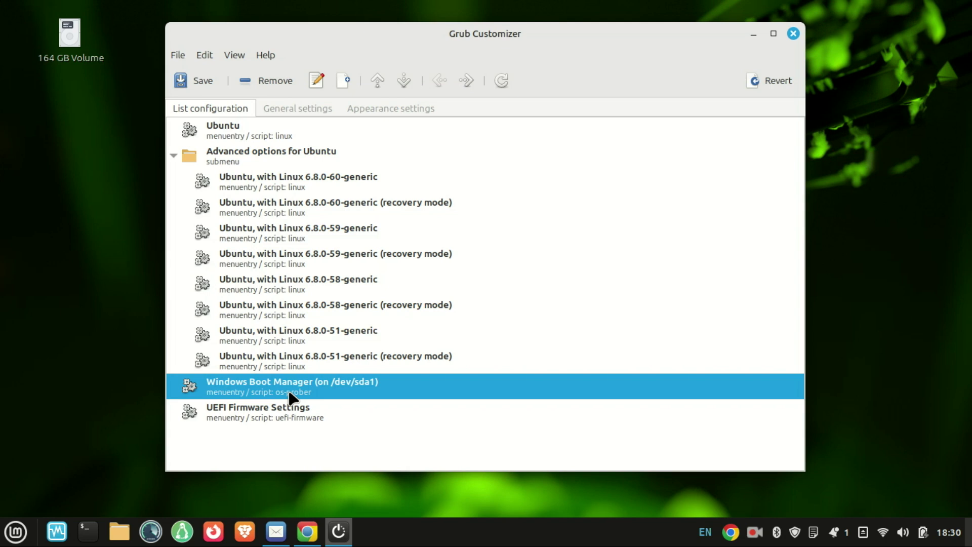
{"action": "left_click", "coordinate": [277, 136]}
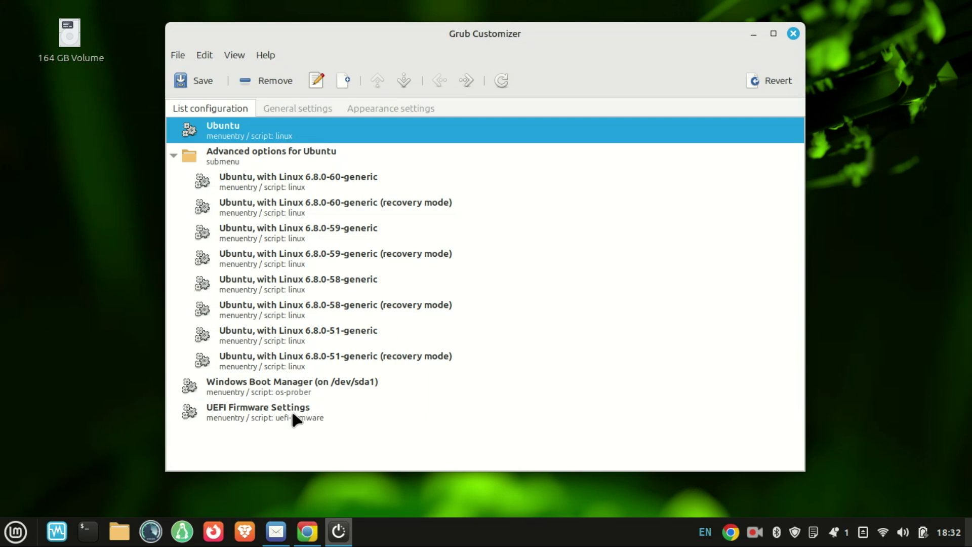
{"action": "left_click", "coordinate": [283, 389]}
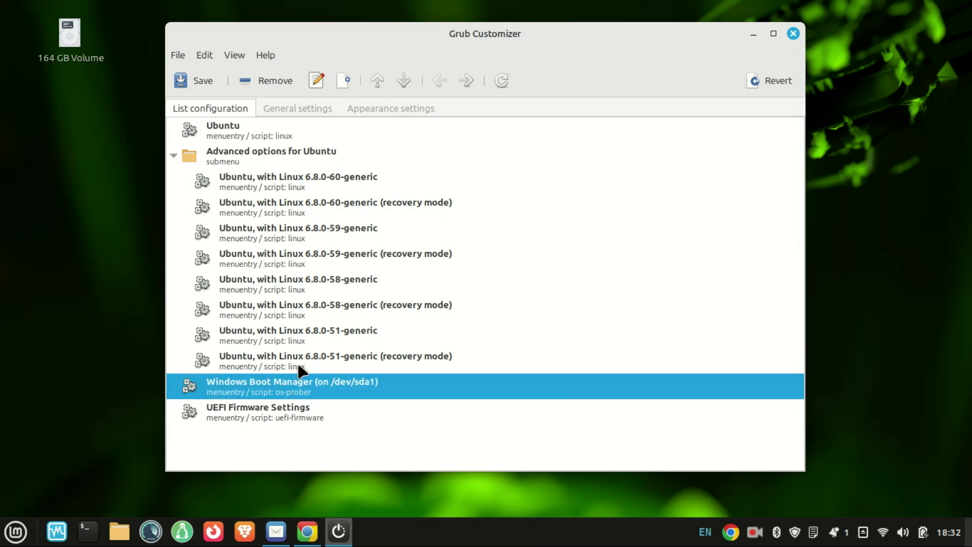
Move Windows Boot Manager to the top, then open Appearance settings' background image chooser.
{"action": "left_click", "coordinate": [377, 77]}
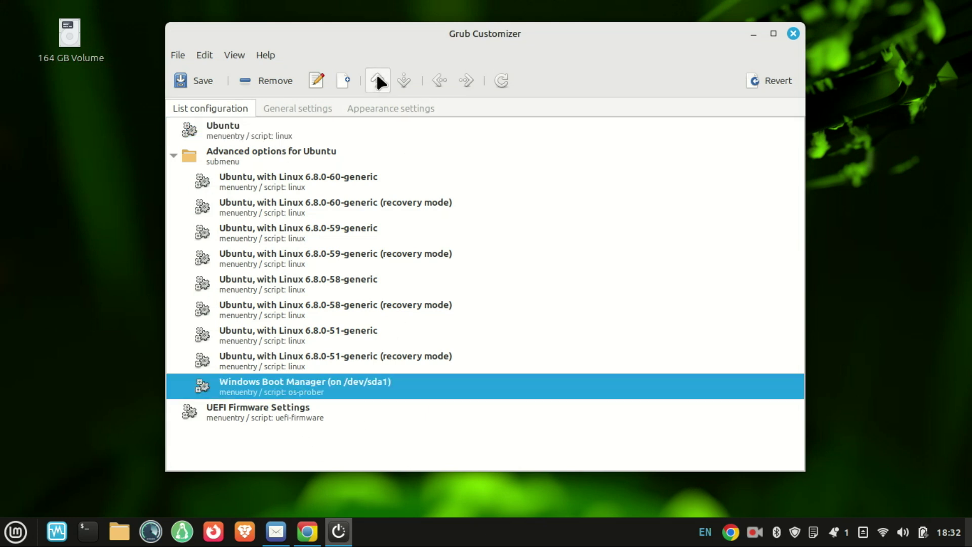
{"action": "left_click", "coordinate": [377, 76]}
{"action": "left_click", "coordinate": [378, 76]}
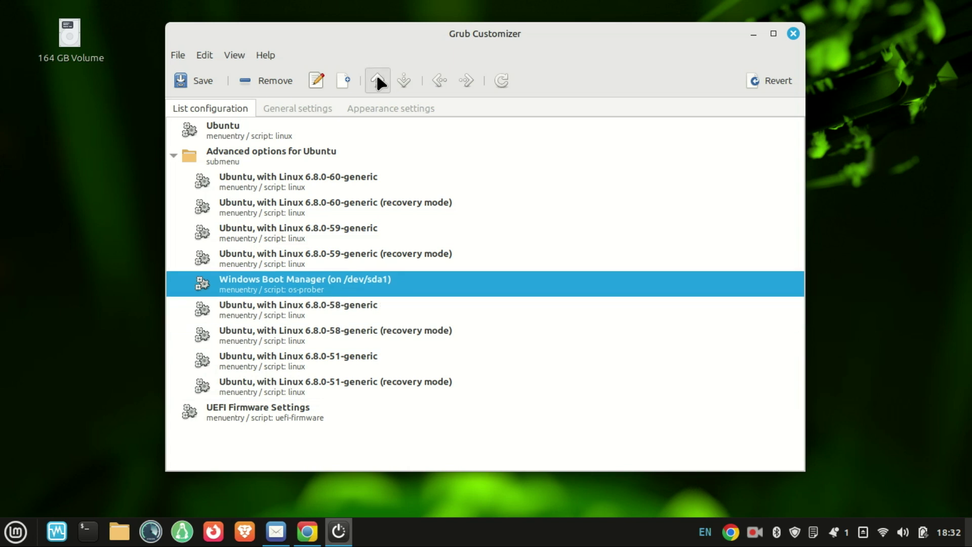
{"action": "left_click", "coordinate": [377, 76]}
{"action": "left_click", "coordinate": [377, 76]}
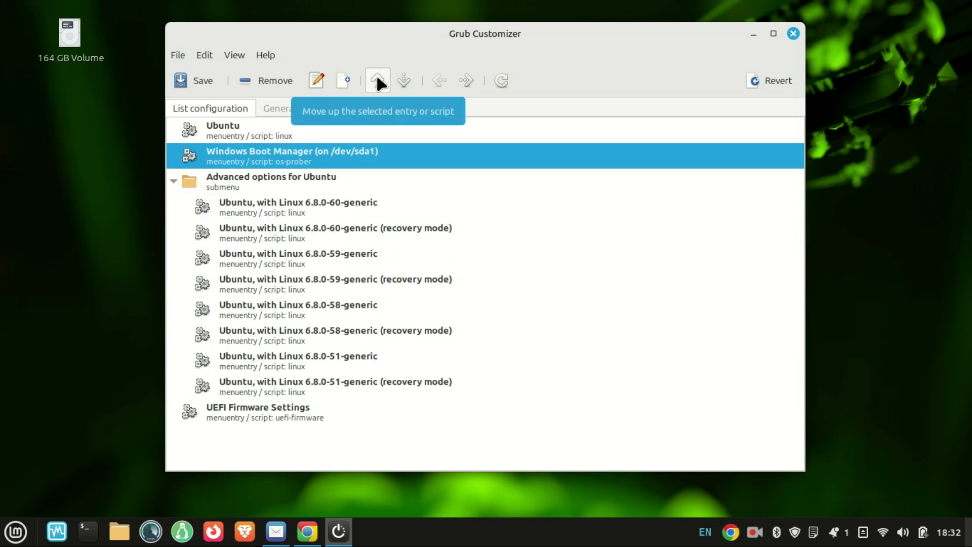
{"action": "left_click", "coordinate": [377, 76]}
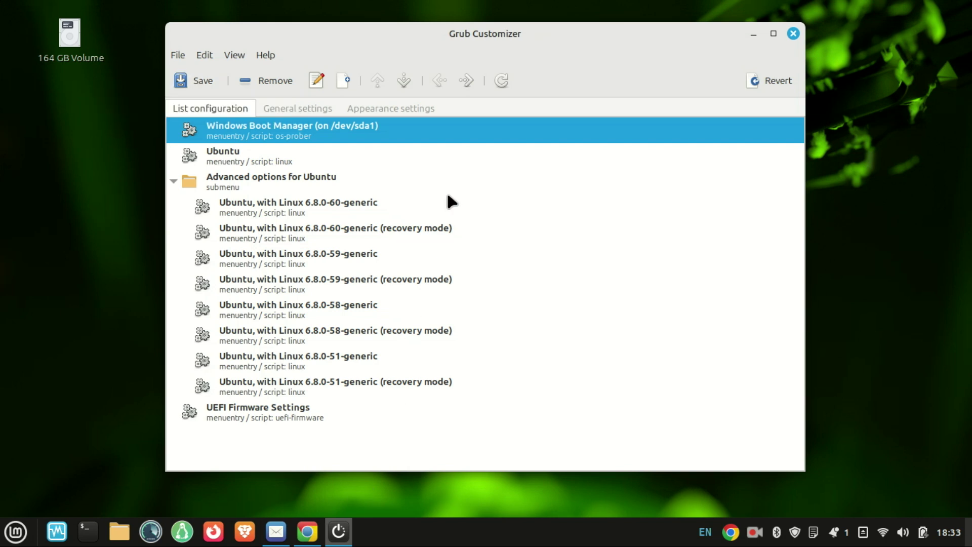
{"action": "left_click", "coordinate": [390, 108]}
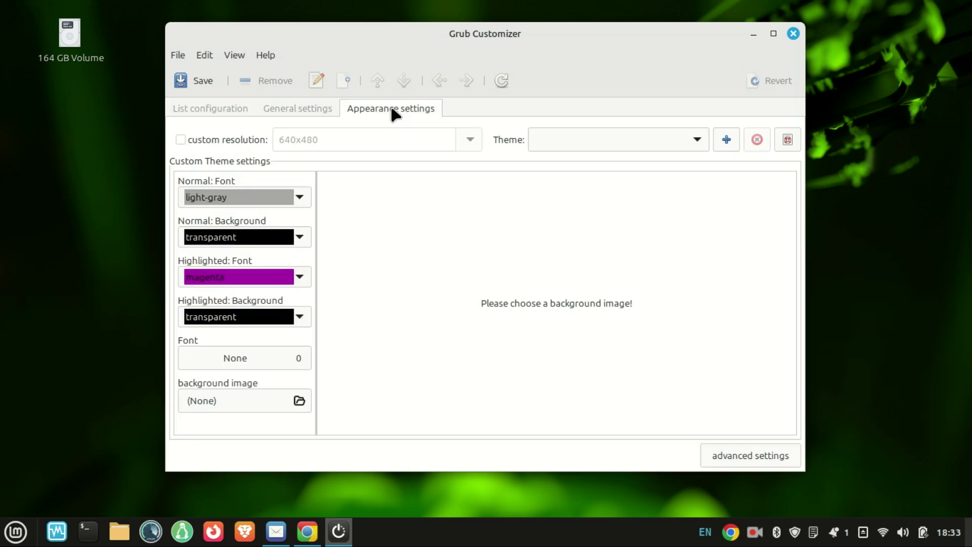
{"action": "left_click", "coordinate": [299, 402]}
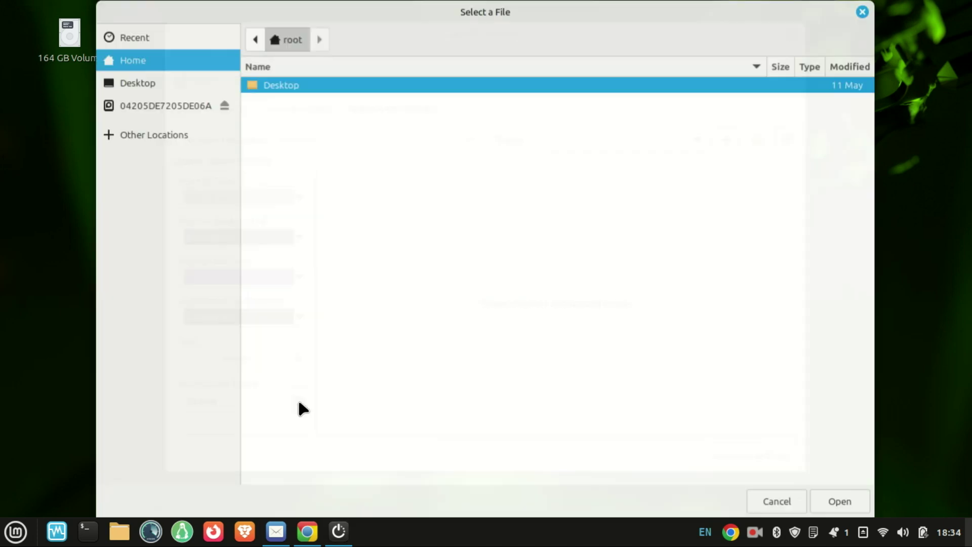
Browse Other Locations > Computer > home > user folder to pick the desk-setup photo.
{"action": "left_click", "coordinate": [178, 134]}
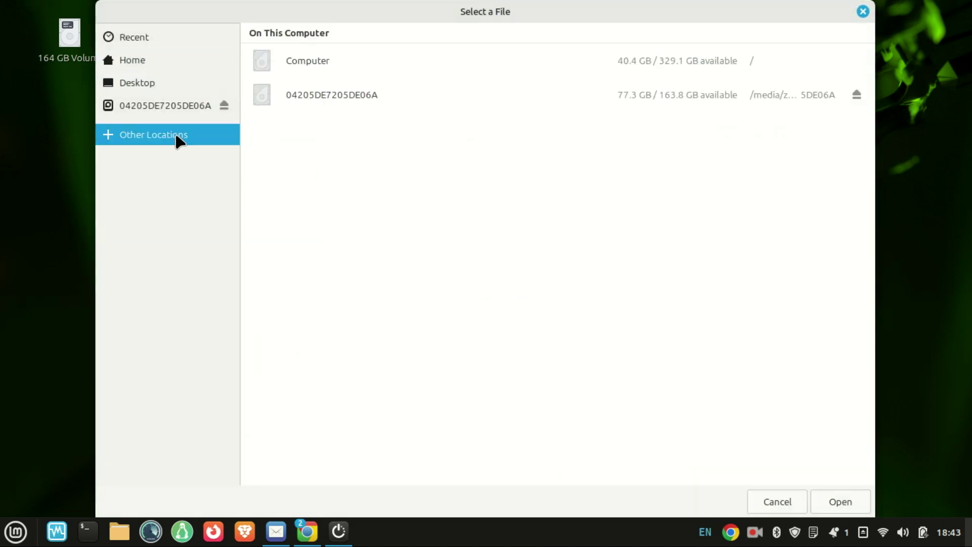
{"action": "left_click", "coordinate": [319, 66]}
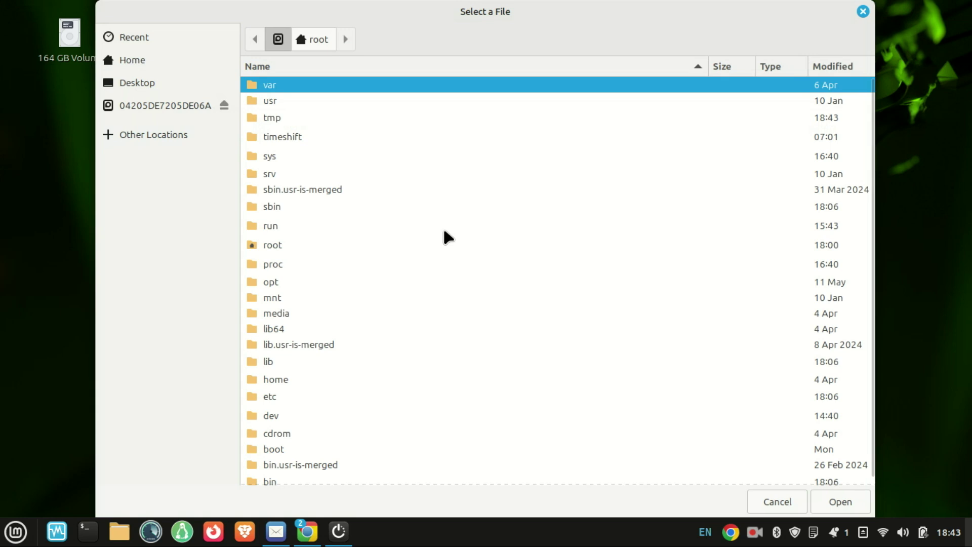
{"action": "left_click", "coordinate": [275, 381]}
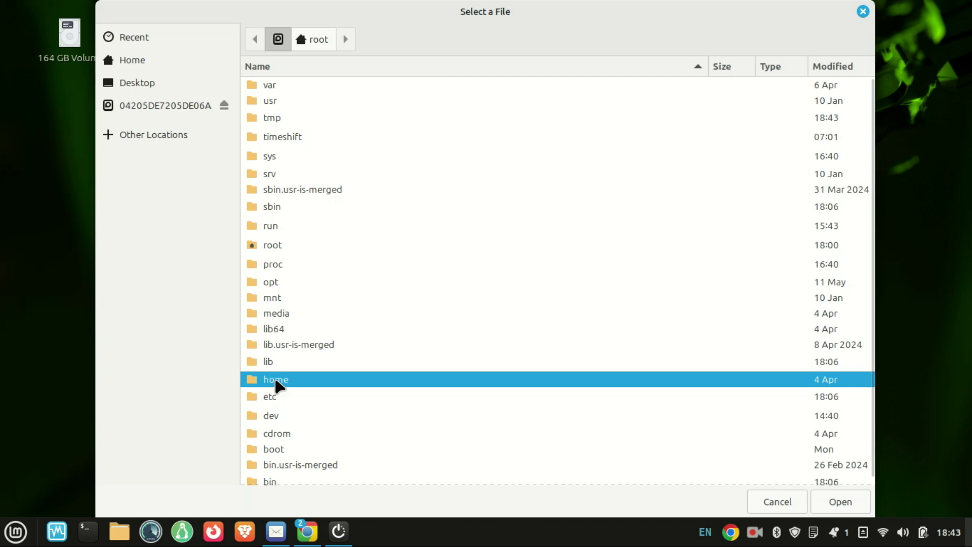
{"action": "left_click_drag", "start_coordinate": [559, 362], "coordinate": [600, 347]}
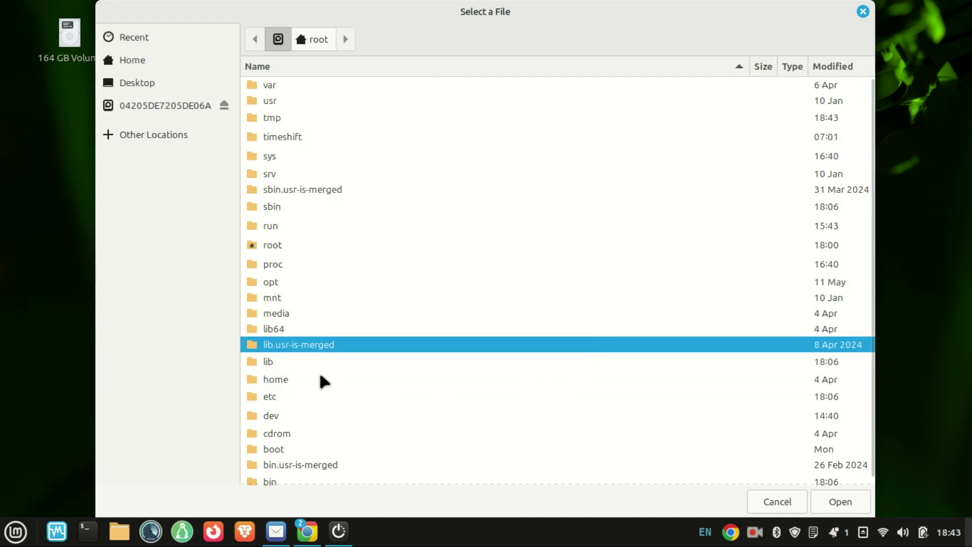
{"action": "left_click", "coordinate": [293, 380]}
{"action": "double_click", "coordinate": [289, 384]}
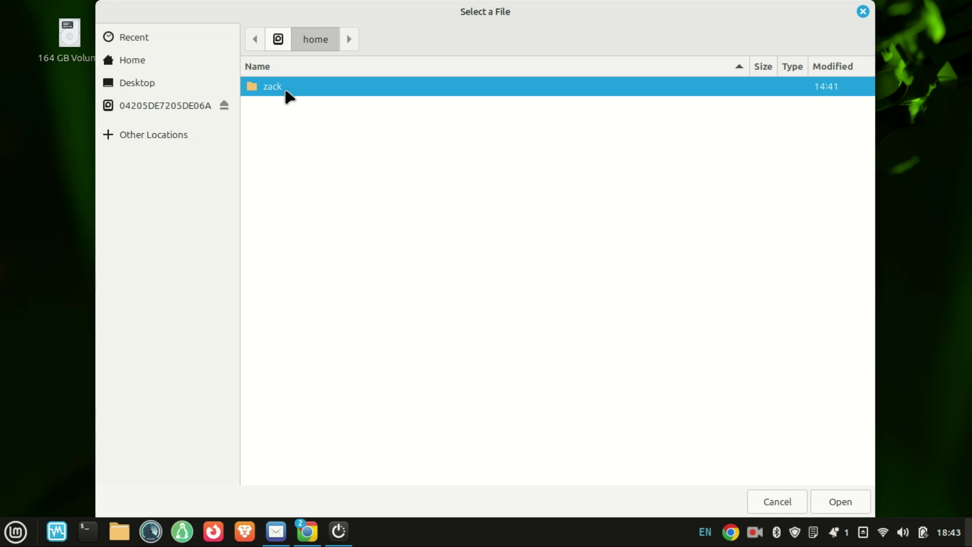
{"action": "double_click", "coordinate": [287, 90]}
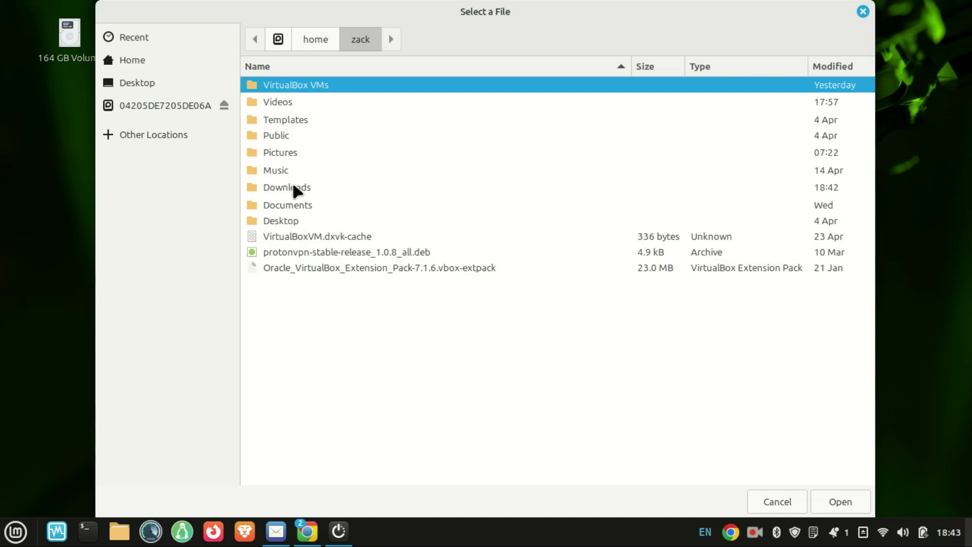
{"action": "left_click", "coordinate": [297, 194]}
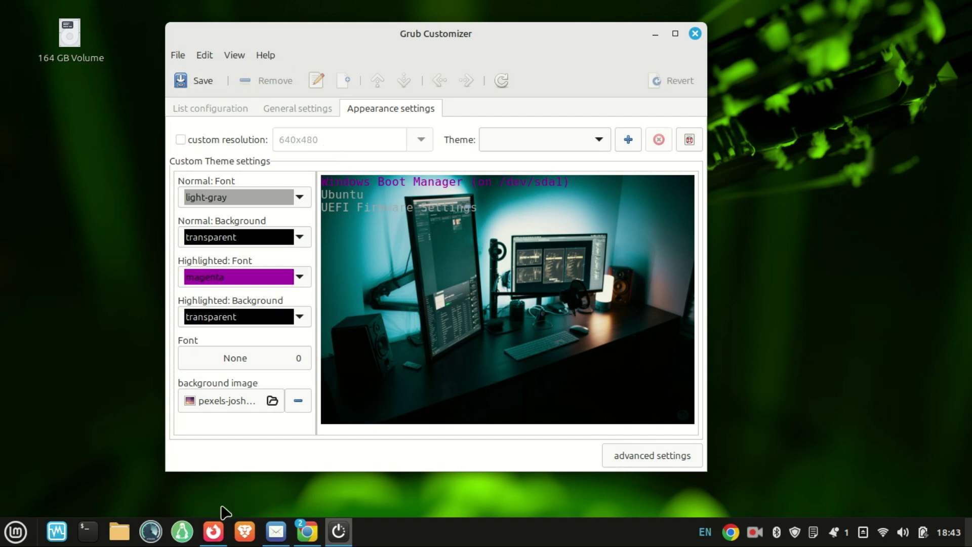
On the List configuration tab, move Windows Boot Manager down below UEFI Firmware Settings.
{"action": "left_click", "coordinate": [207, 109]}
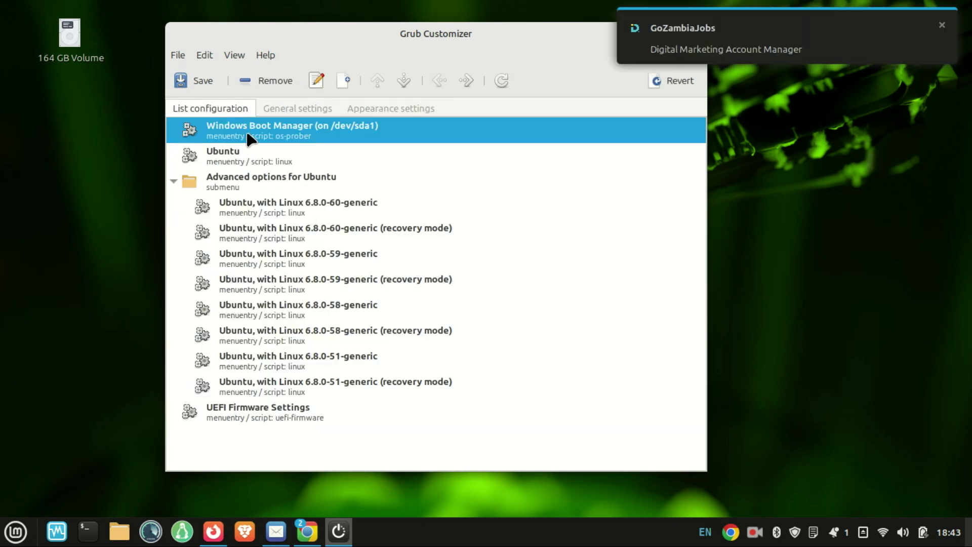
{"action": "left_click", "coordinate": [402, 75]}
{"action": "left_click", "coordinate": [399, 74]}
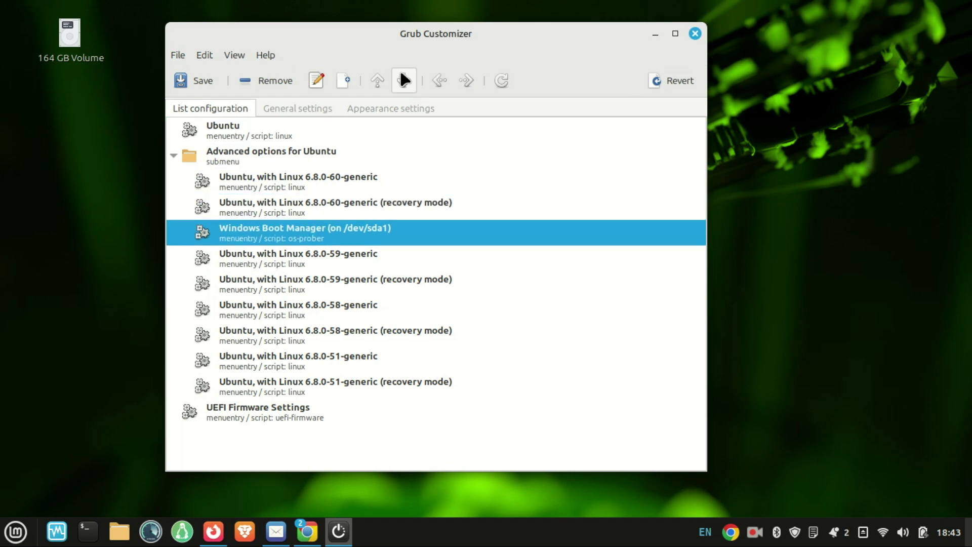
{"action": "left_click", "coordinate": [400, 73]}
{"action": "left_click", "coordinate": [399, 73]}
{"action": "left_click", "coordinate": [400, 73]}
{"action": "left_click", "coordinate": [399, 73]}
{"action": "left_click", "coordinate": [400, 73]}
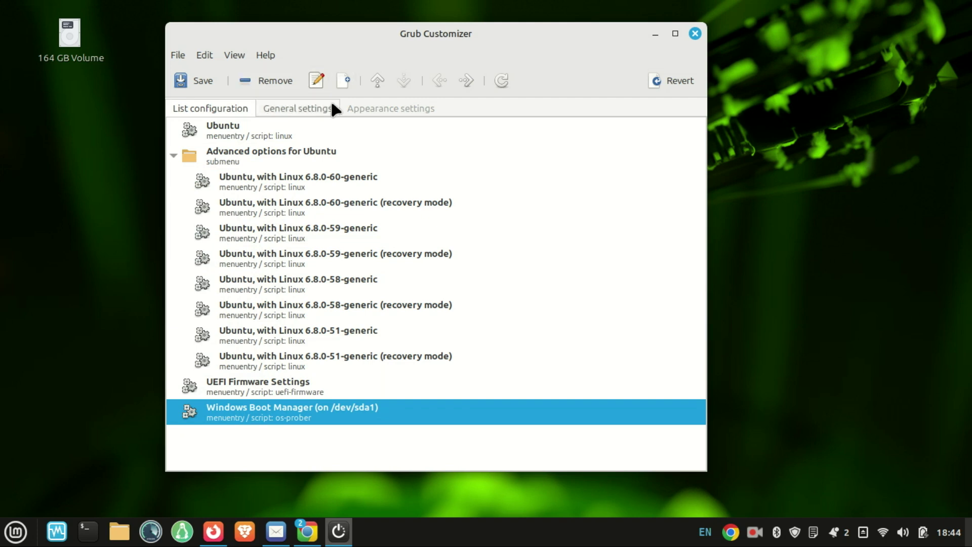
Check the desk-background preview in Appearance settings and save the boot configuration.
{"action": "left_click", "coordinate": [362, 109]}
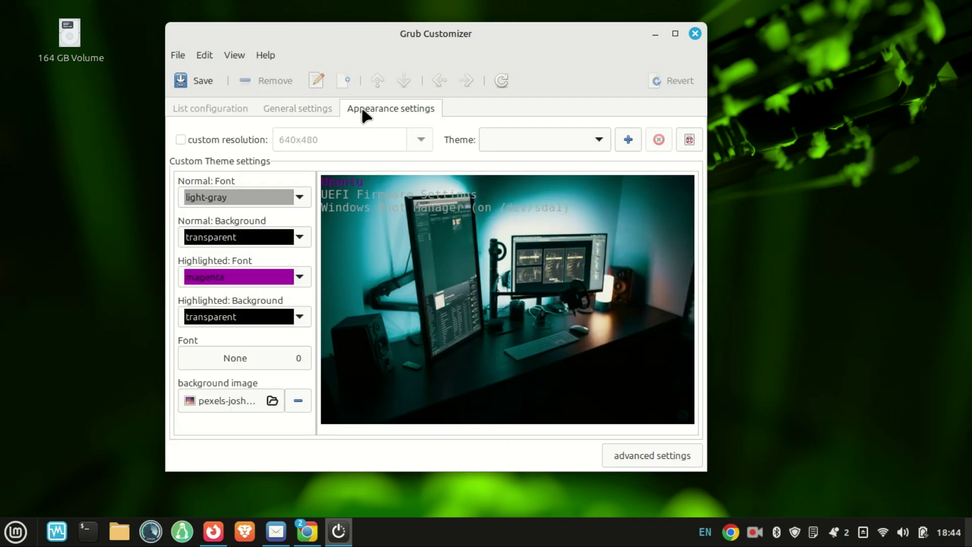
{"action": "left_click", "coordinate": [192, 76]}
{"action": "left_click", "coordinate": [752, 534]}
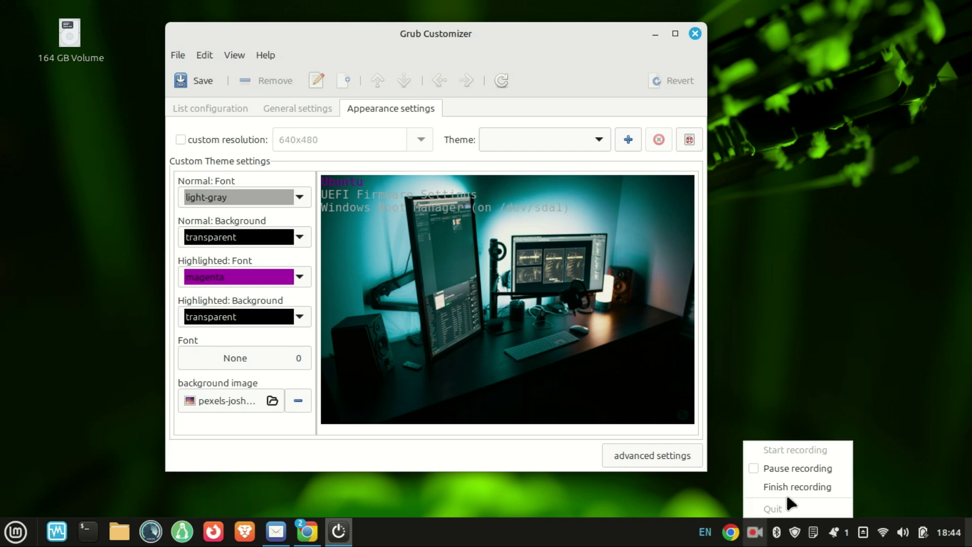